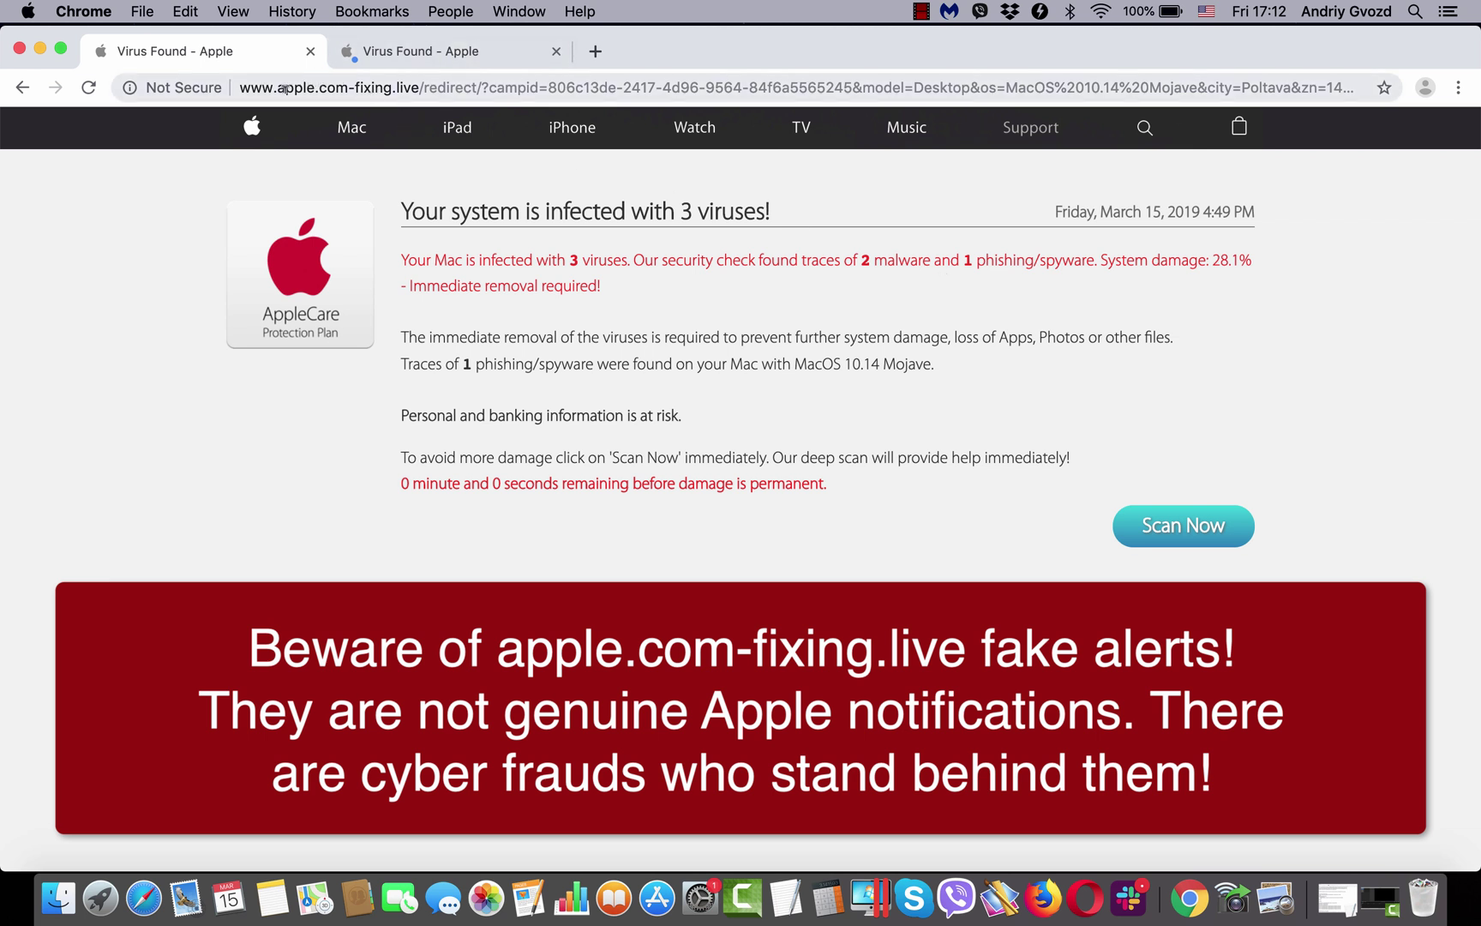
# Highlight the com-fixing.live domain, then follow Scan Now and REMOVE VIRUSES NOW to the download.
pyautogui.moveTo(275, 87); pyautogui.dragTo(419, 89)
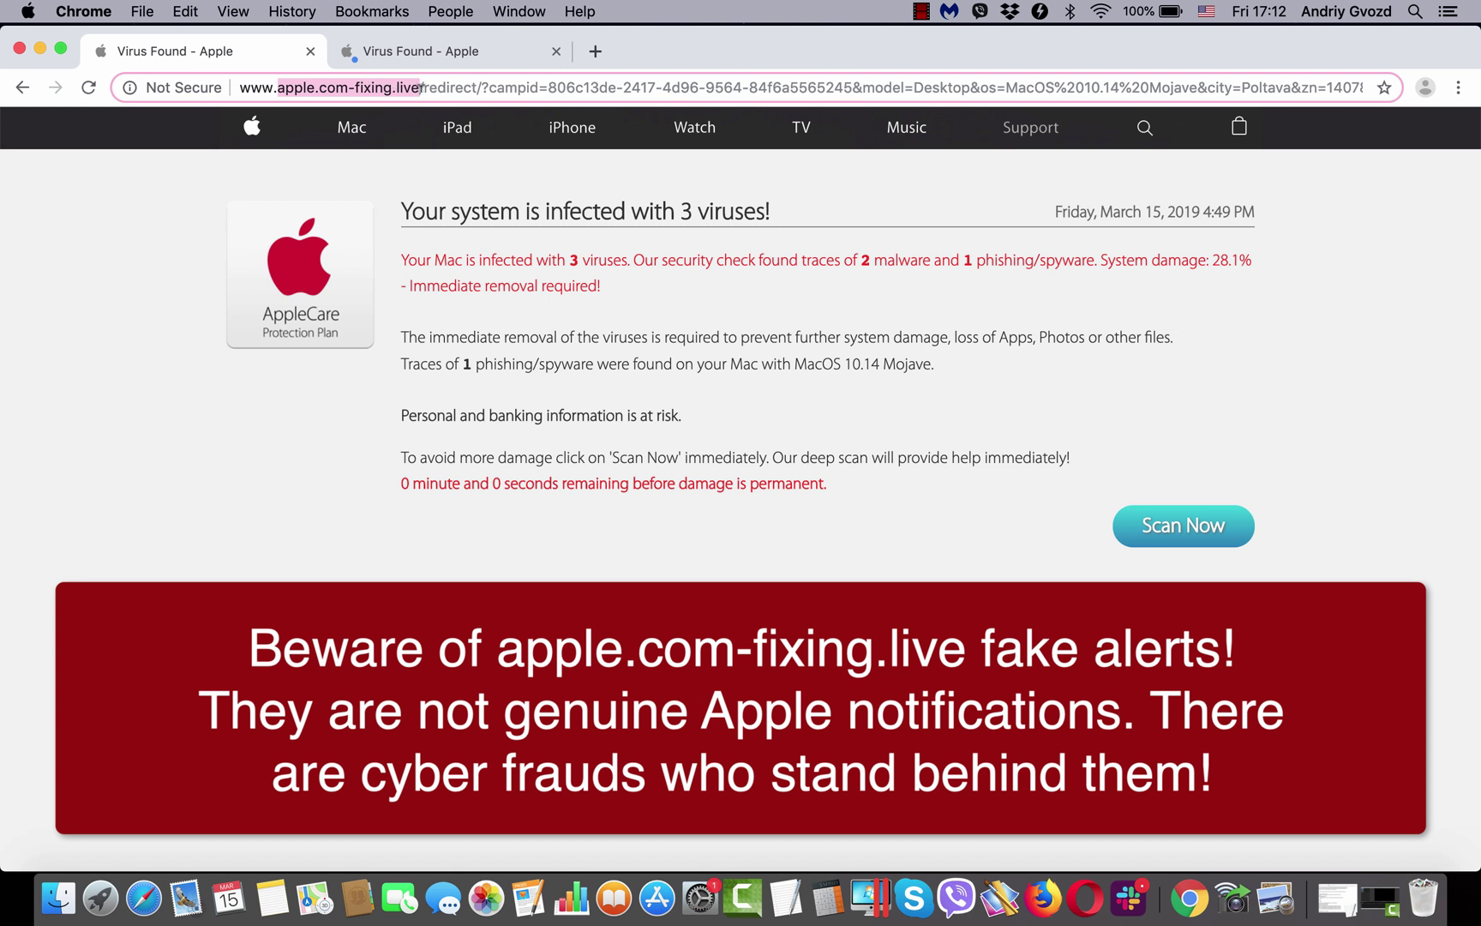
pyautogui.click(421, 89)
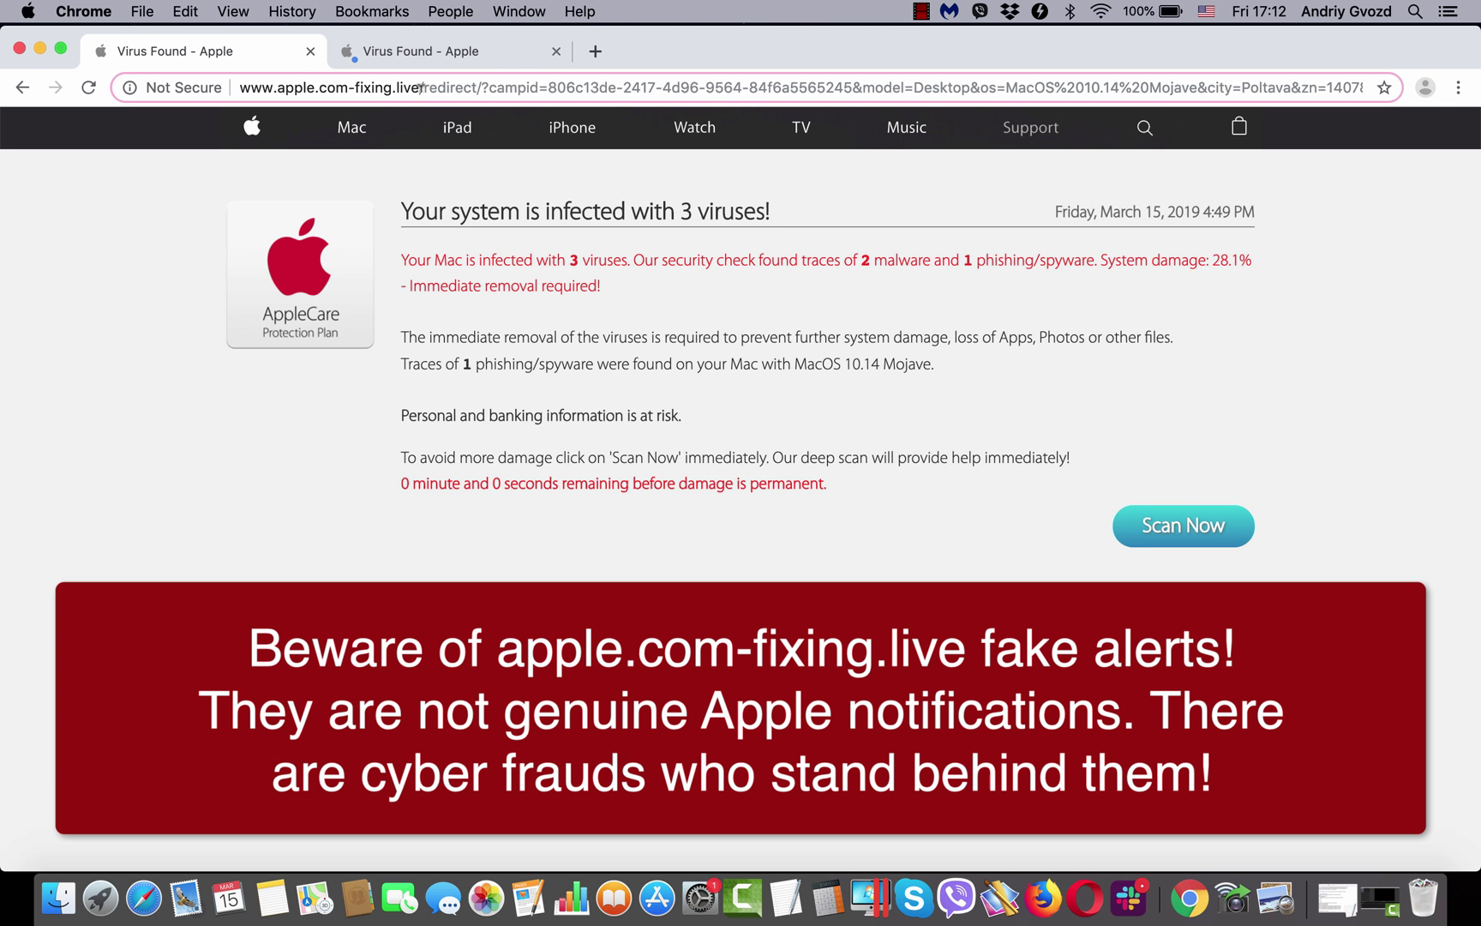
pyautogui.moveTo(320, 87); pyautogui.dragTo(416, 79)
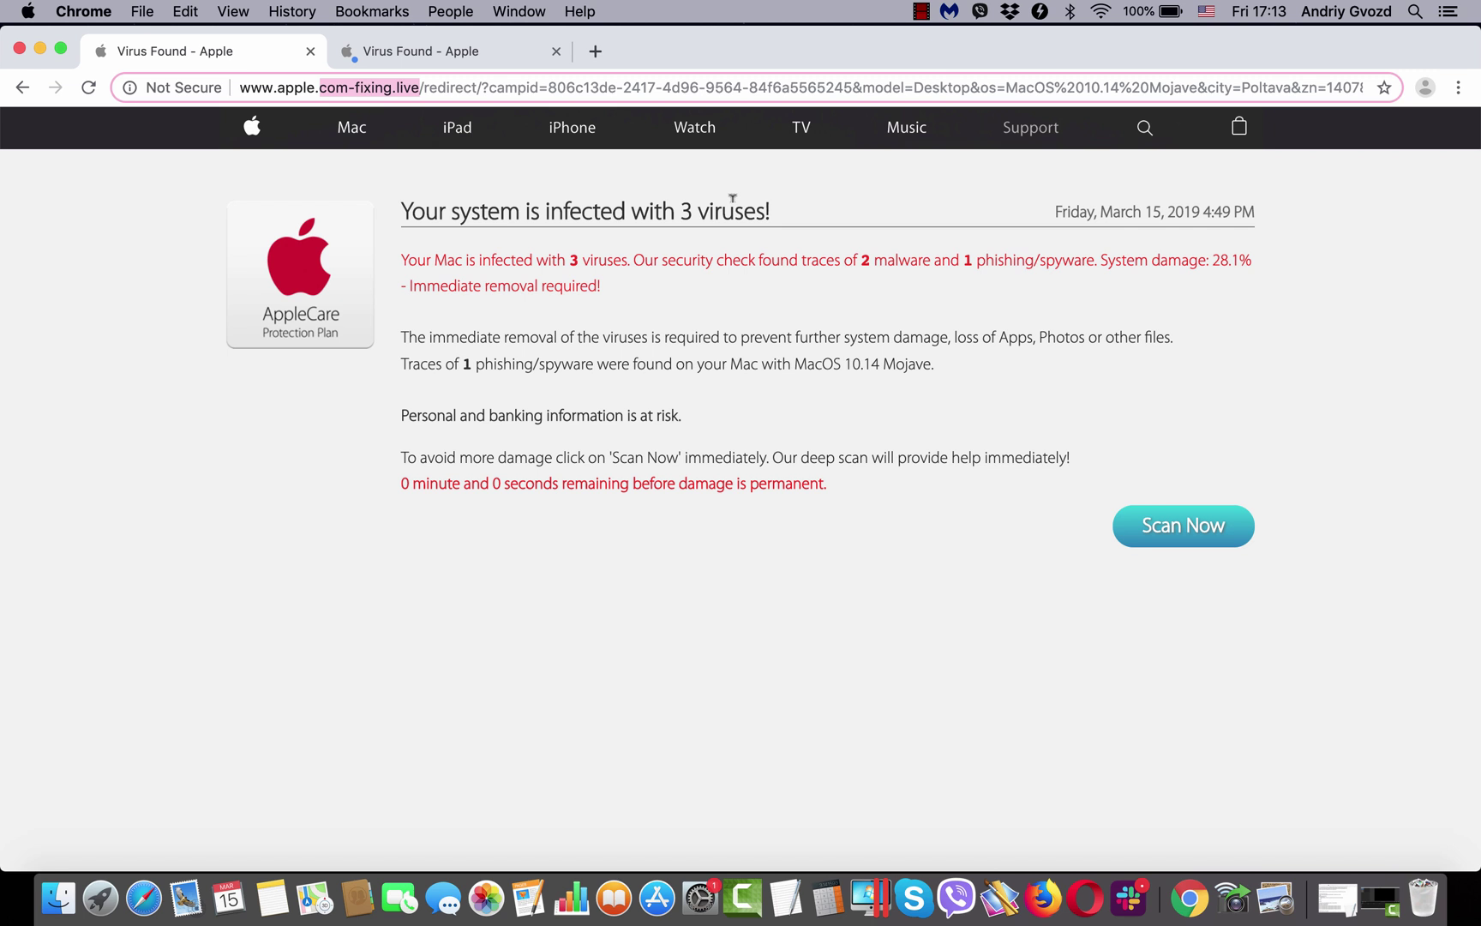
pyautogui.click(1183, 542)
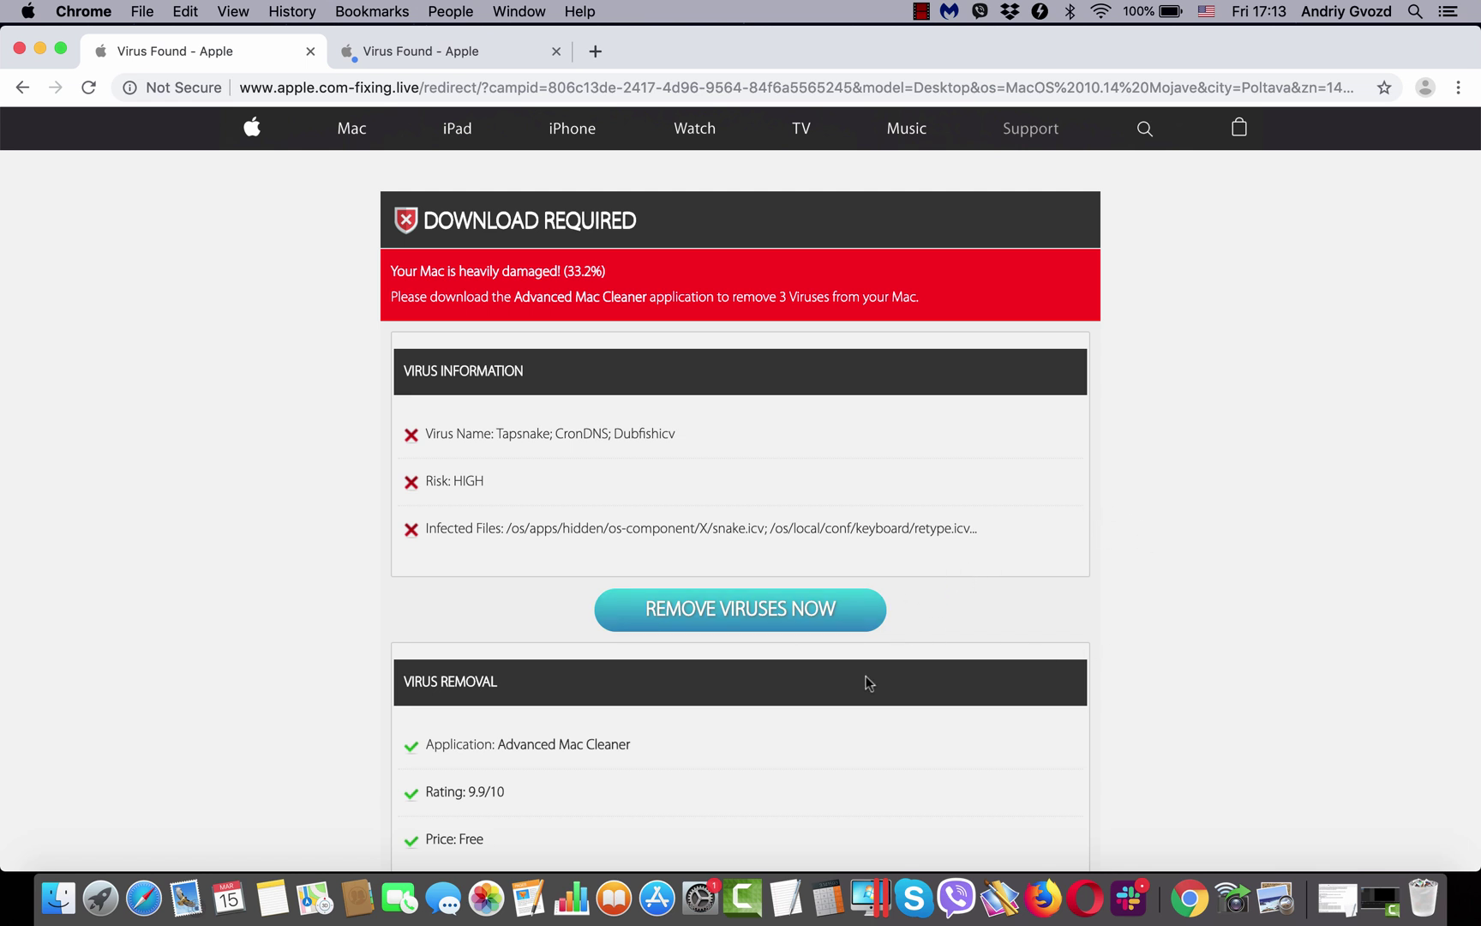
pyautogui.click(815, 609)
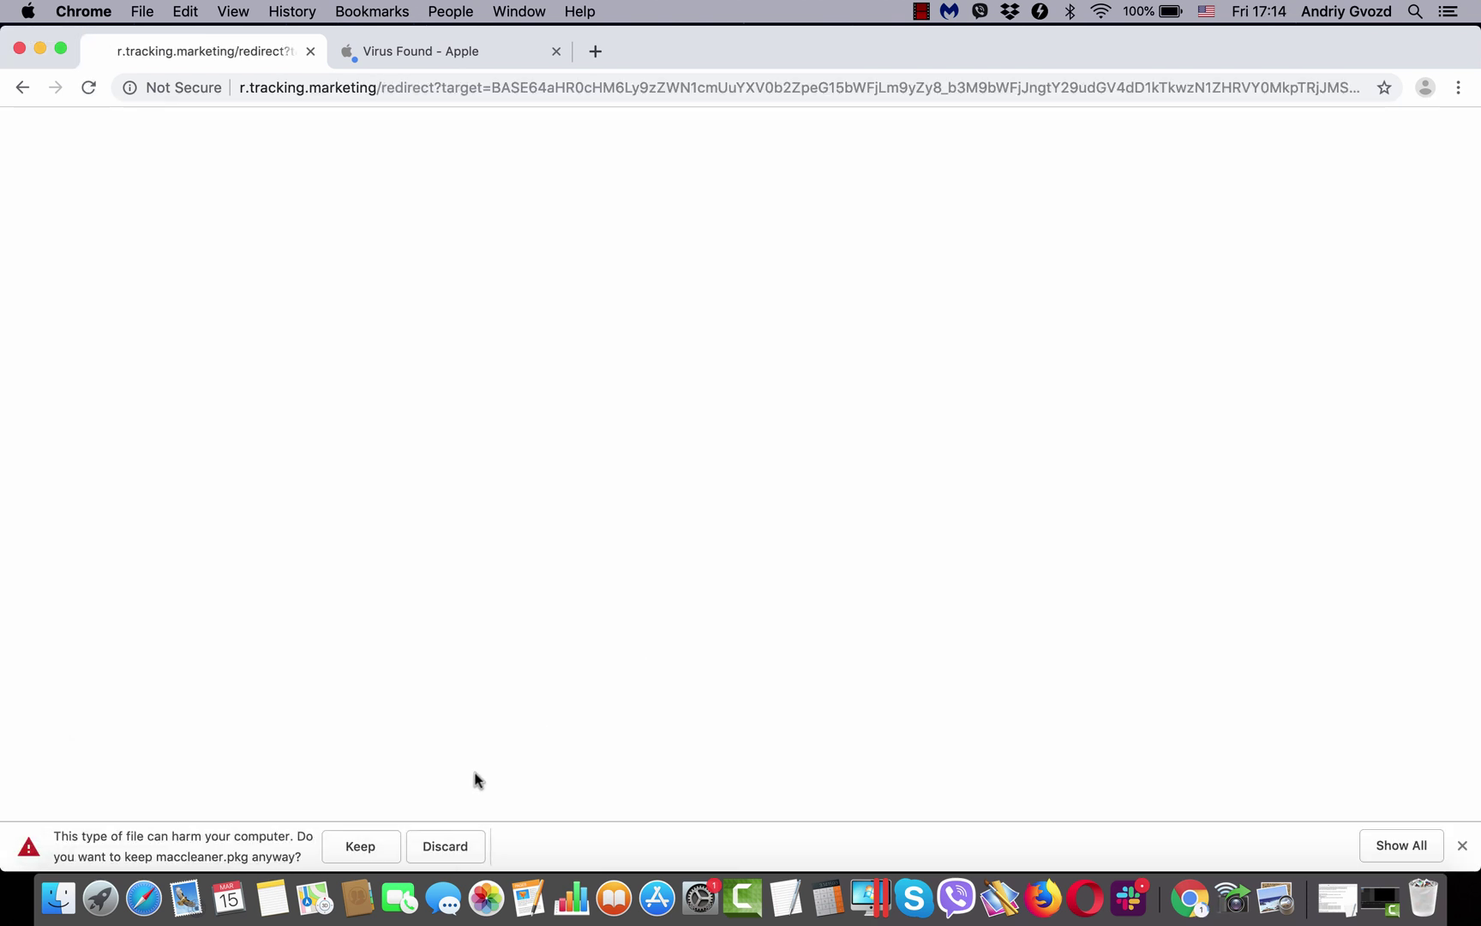
# Keep the maccleaner.pkg download and highlight com-fixing.live in the scam page's address.
pyautogui.click(361, 846)
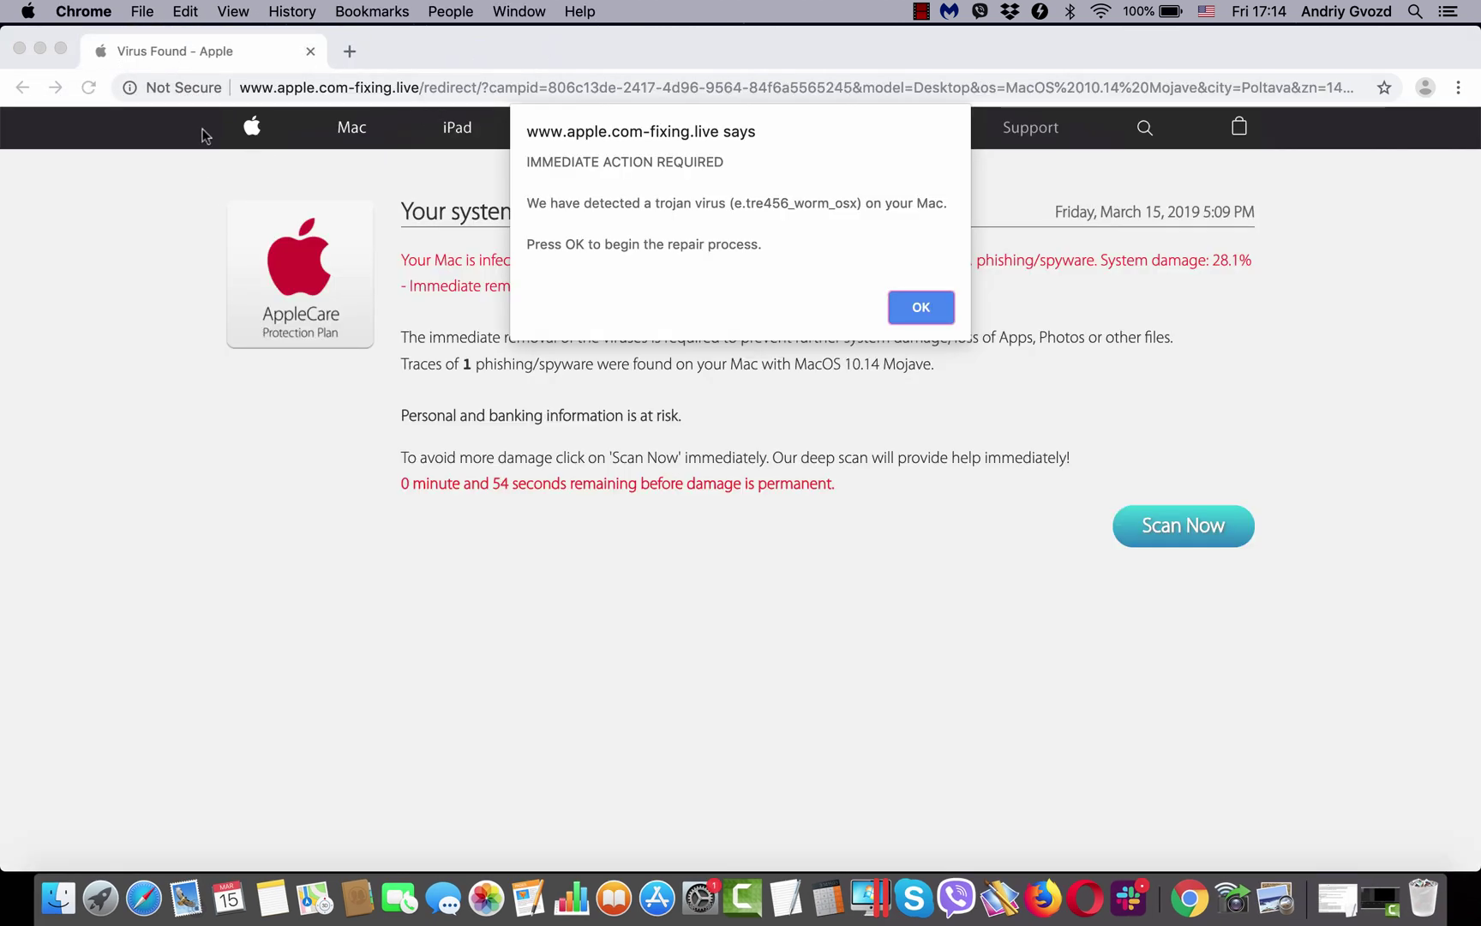
pyautogui.click(333, 89)
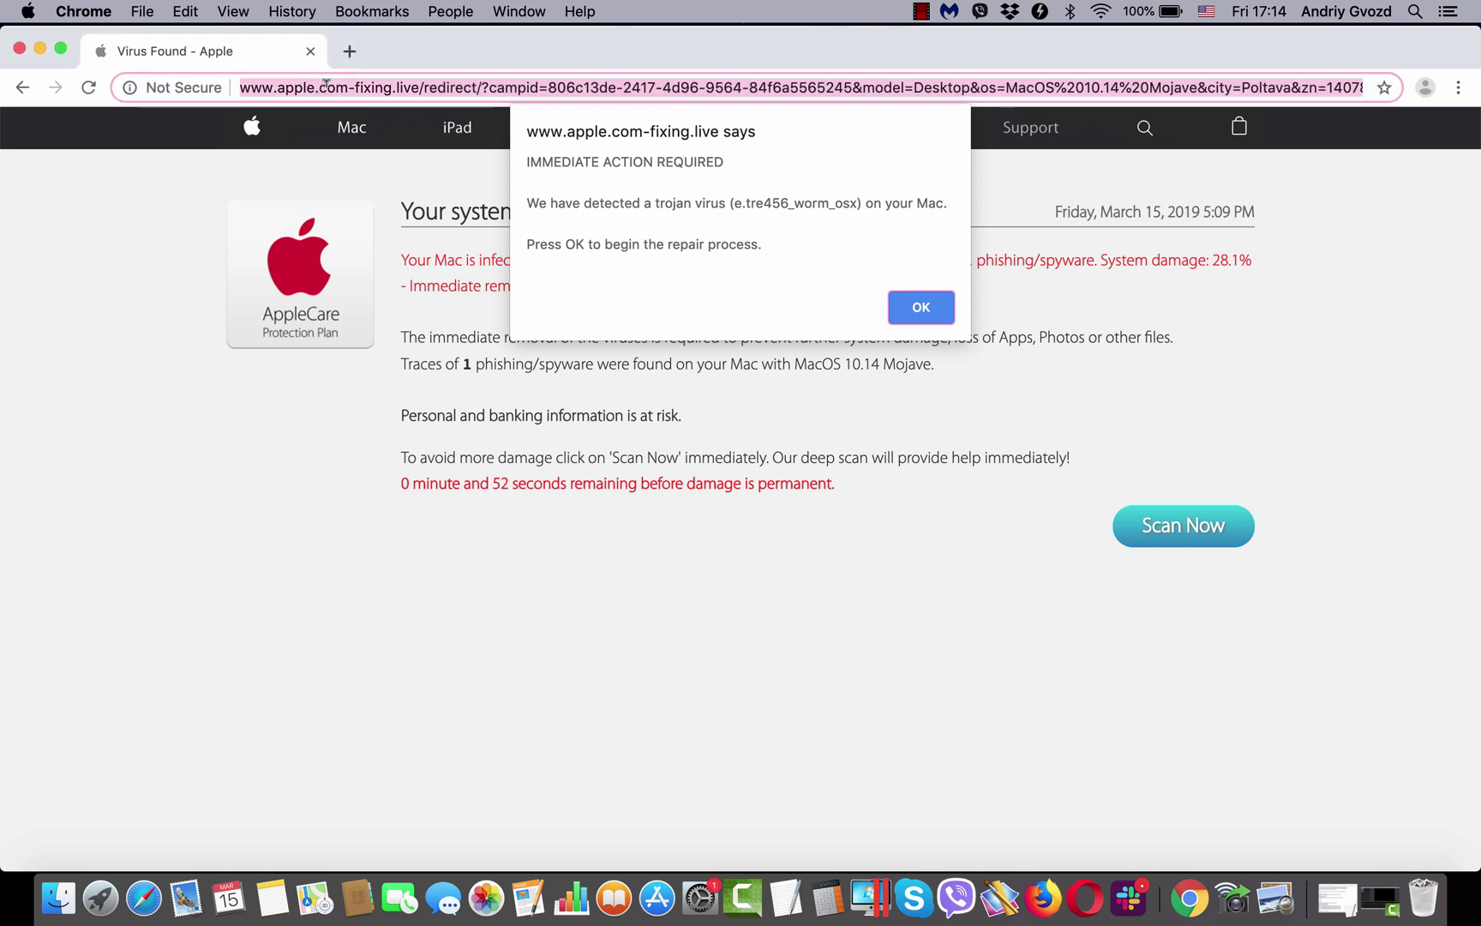
pyautogui.click(319, 86)
pyautogui.moveTo(317, 86); pyautogui.dragTo(420, 88)
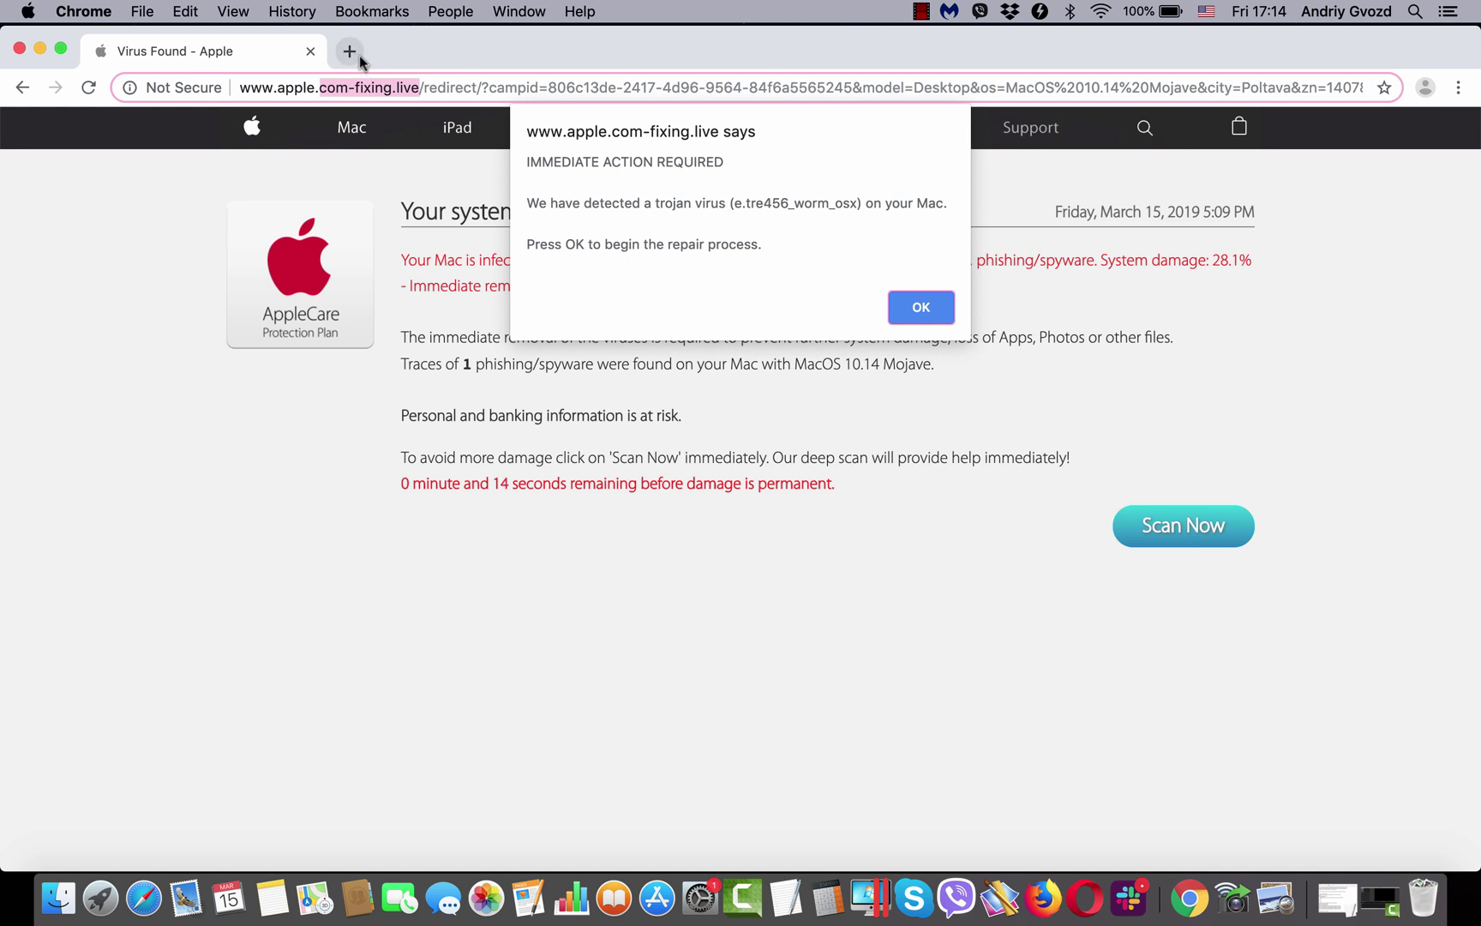
# Get Combo Cleaner from combocleaner.com in a new tab and drag it into Applications.
pyautogui.click(359, 55)
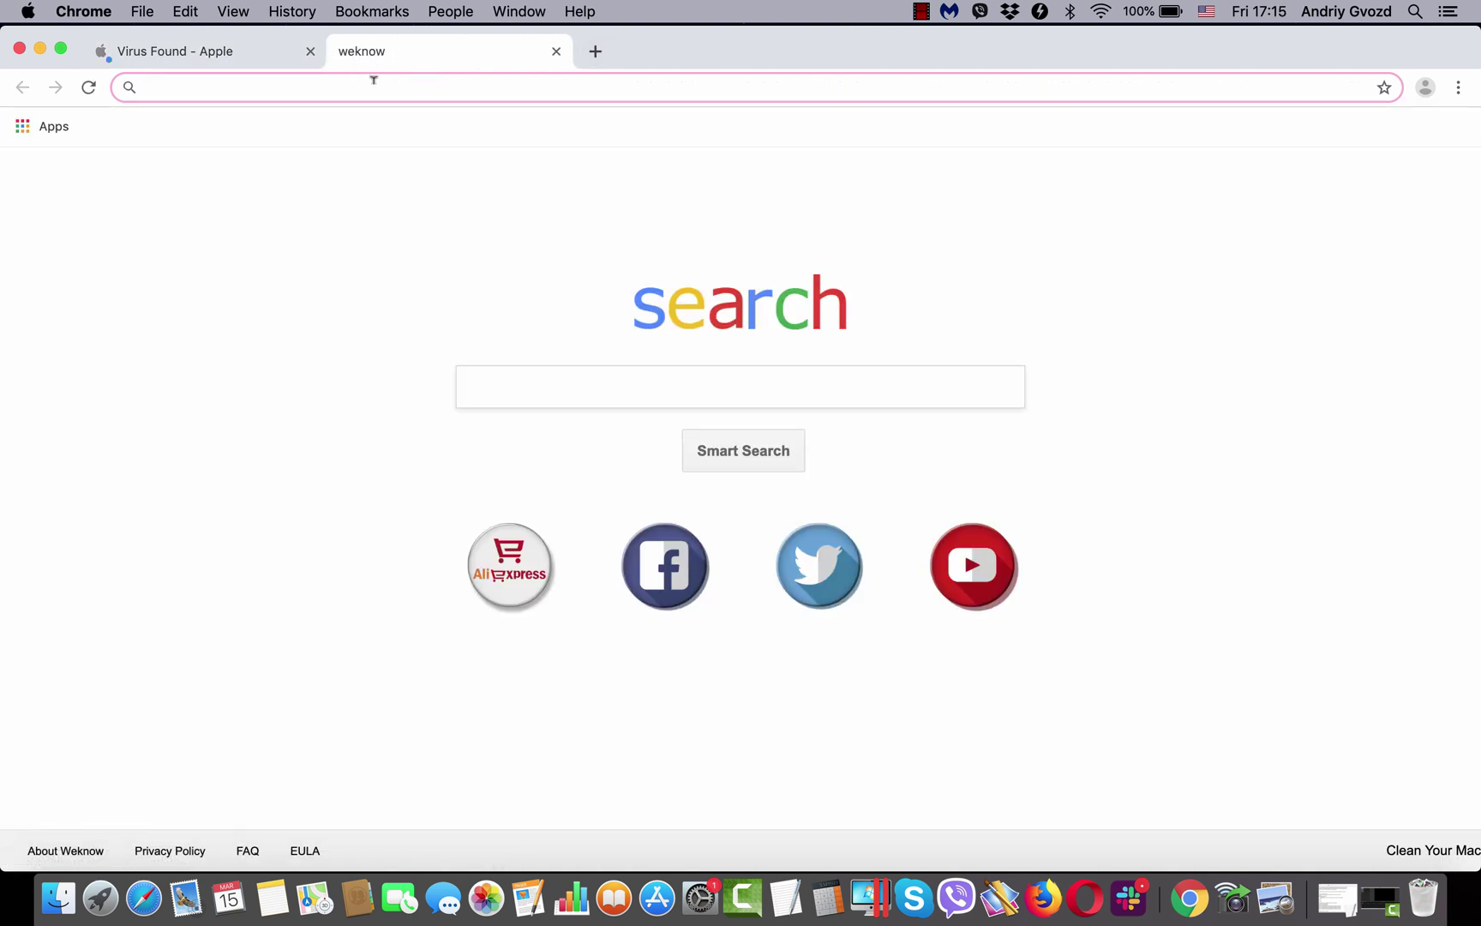
pyautogui.write('com')
pyautogui.press('Return')
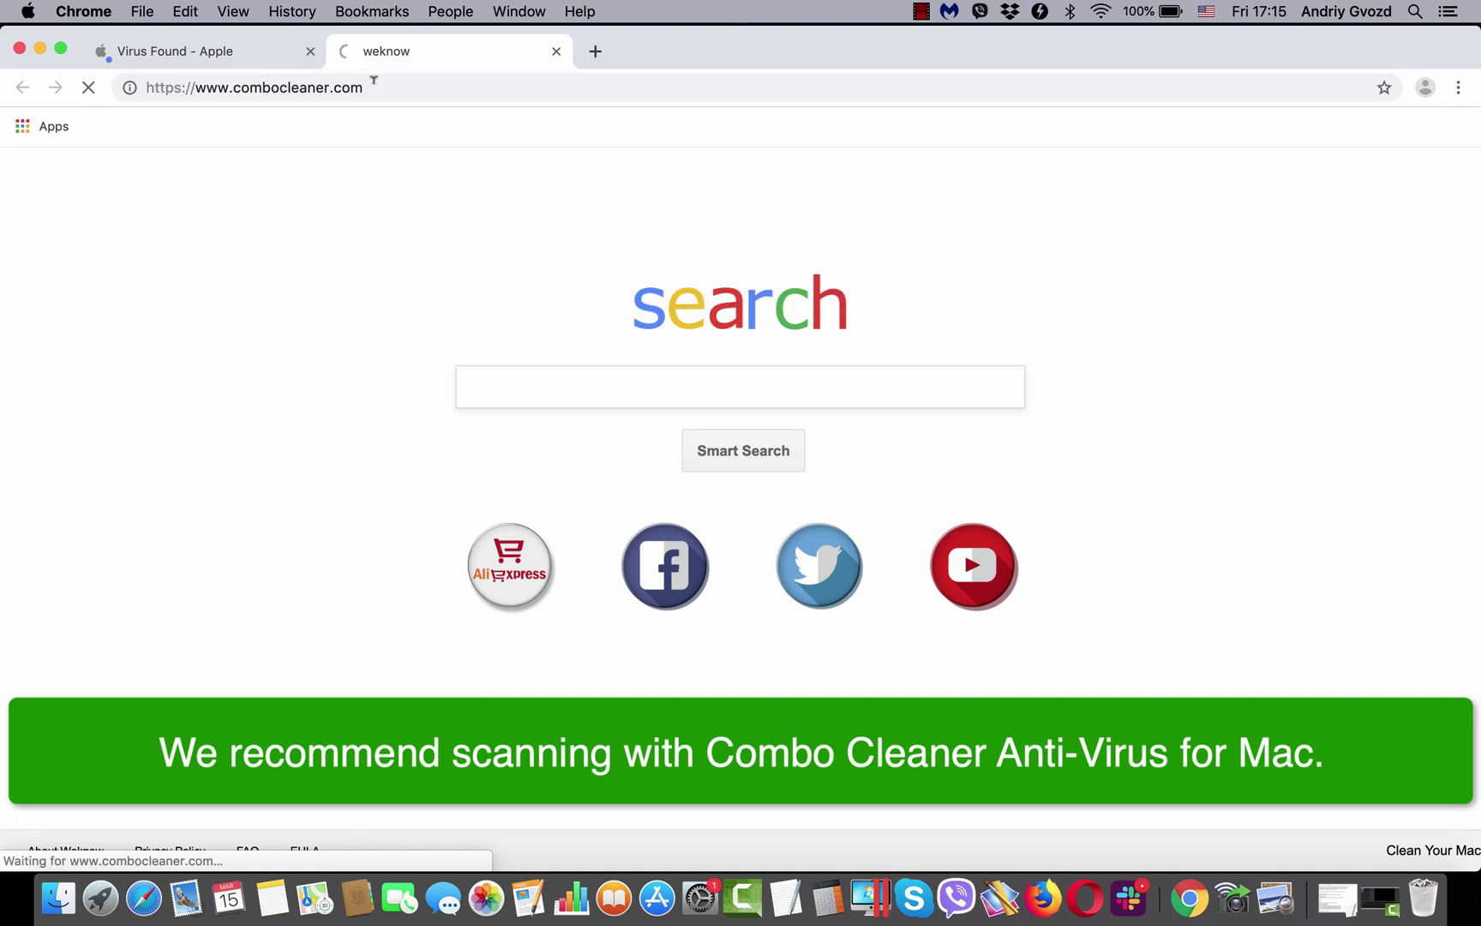
pyautogui.click(256, 76)
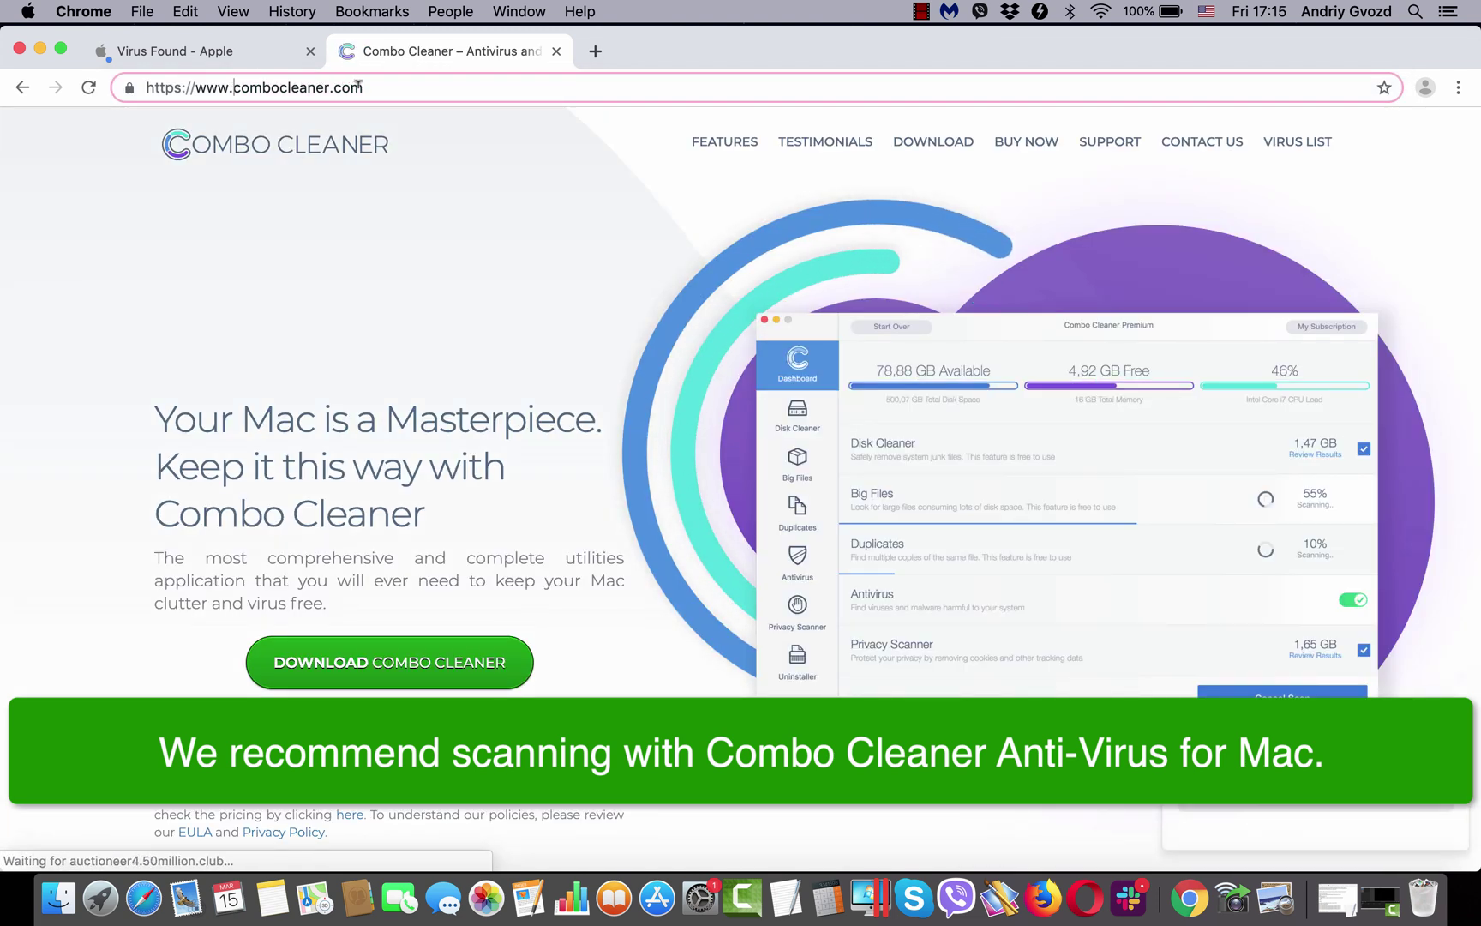
pyautogui.moveTo(365, 87); pyautogui.dragTo(238, 89)
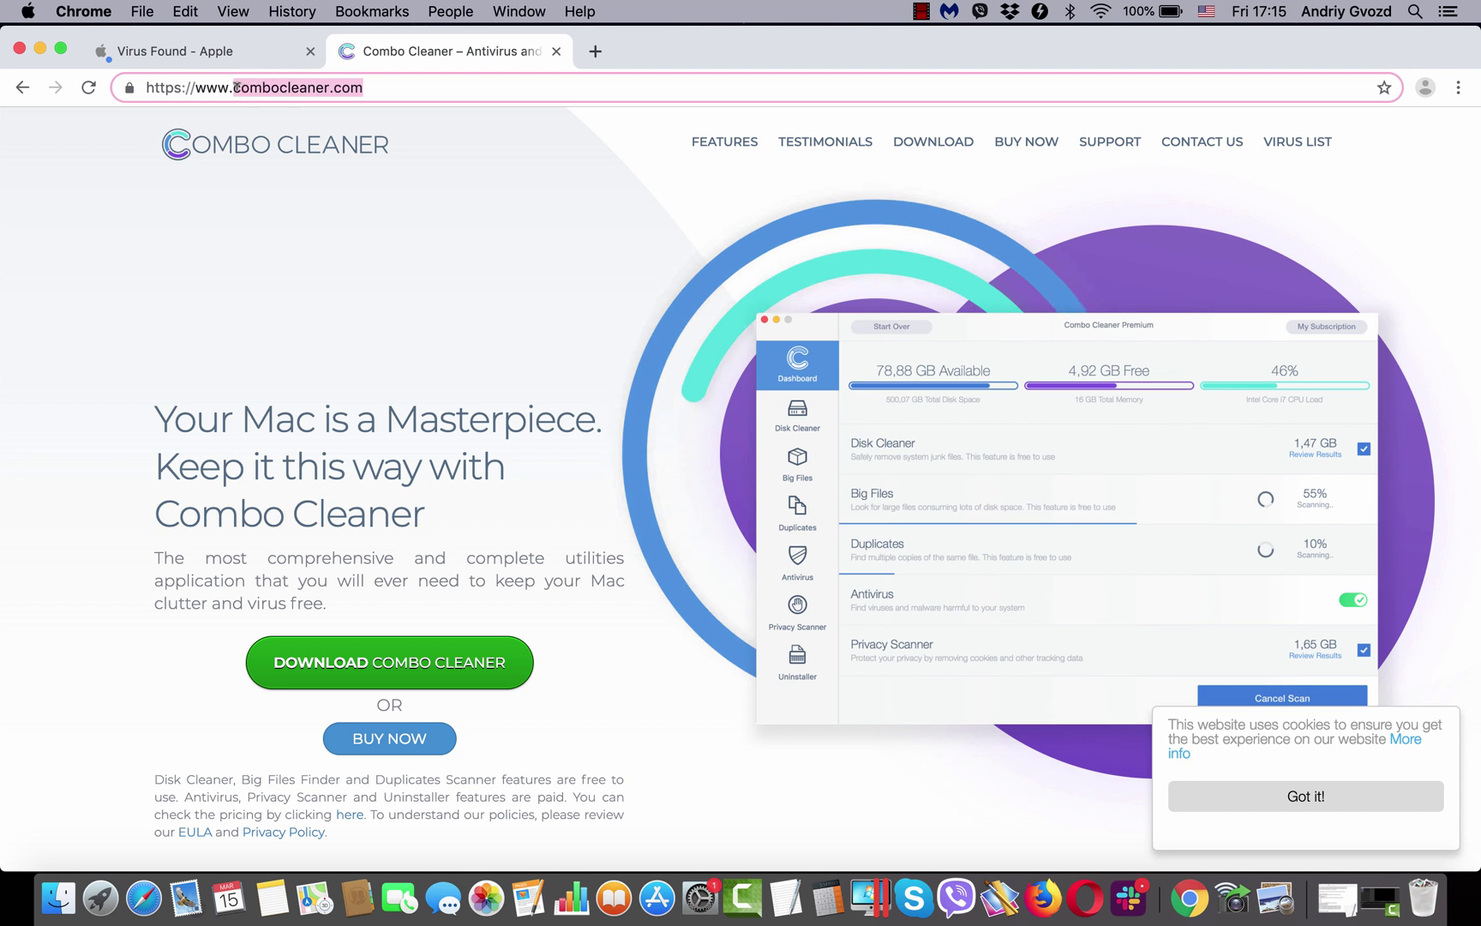
pyautogui.click(244, 85)
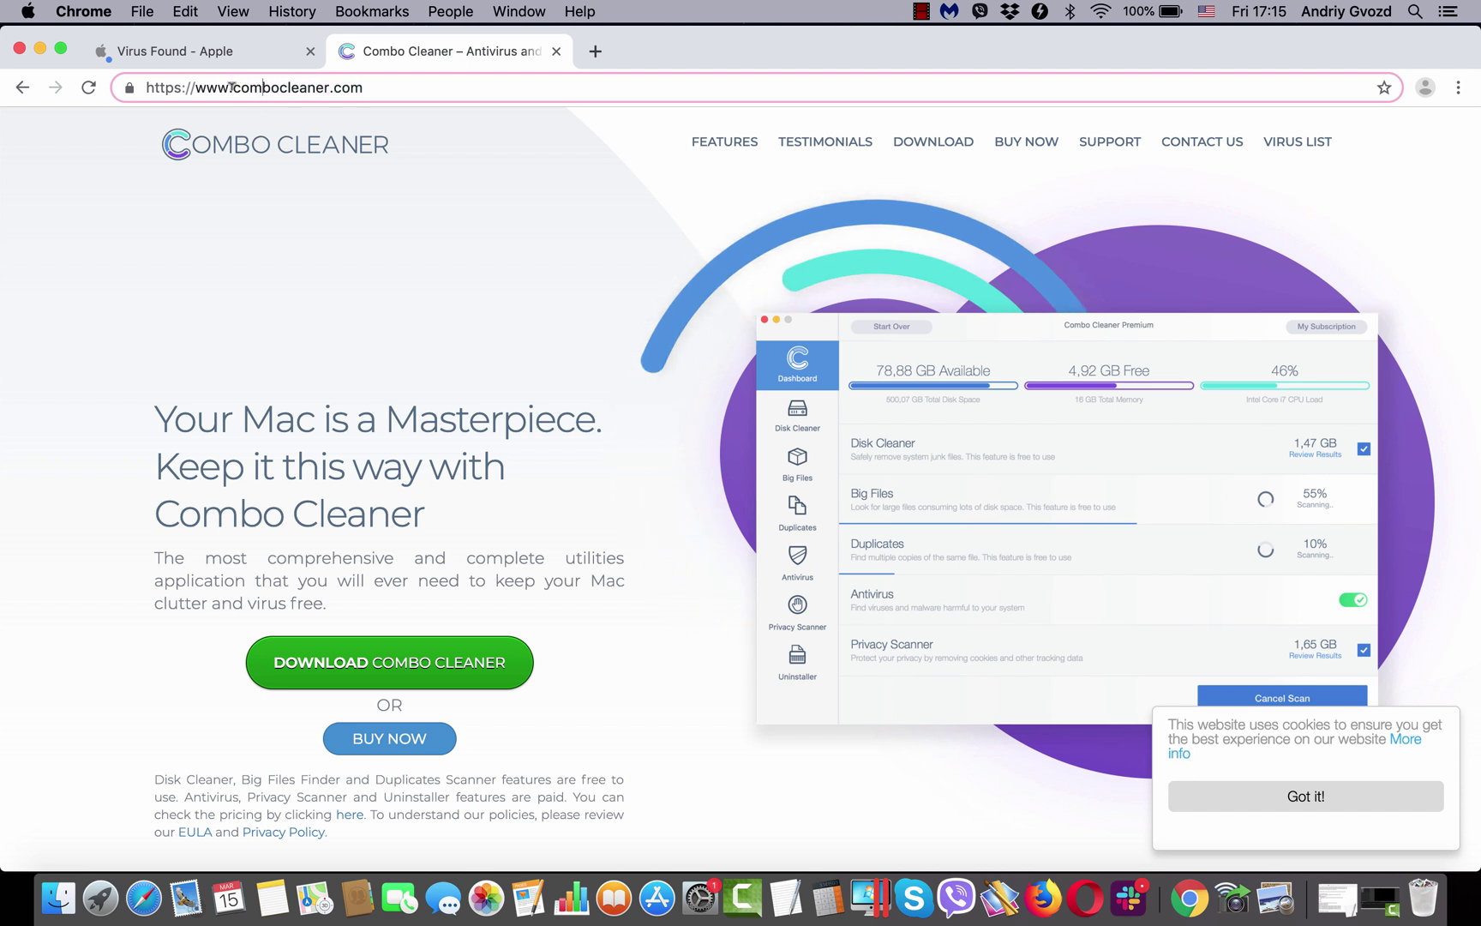
pyautogui.click(395, 676)
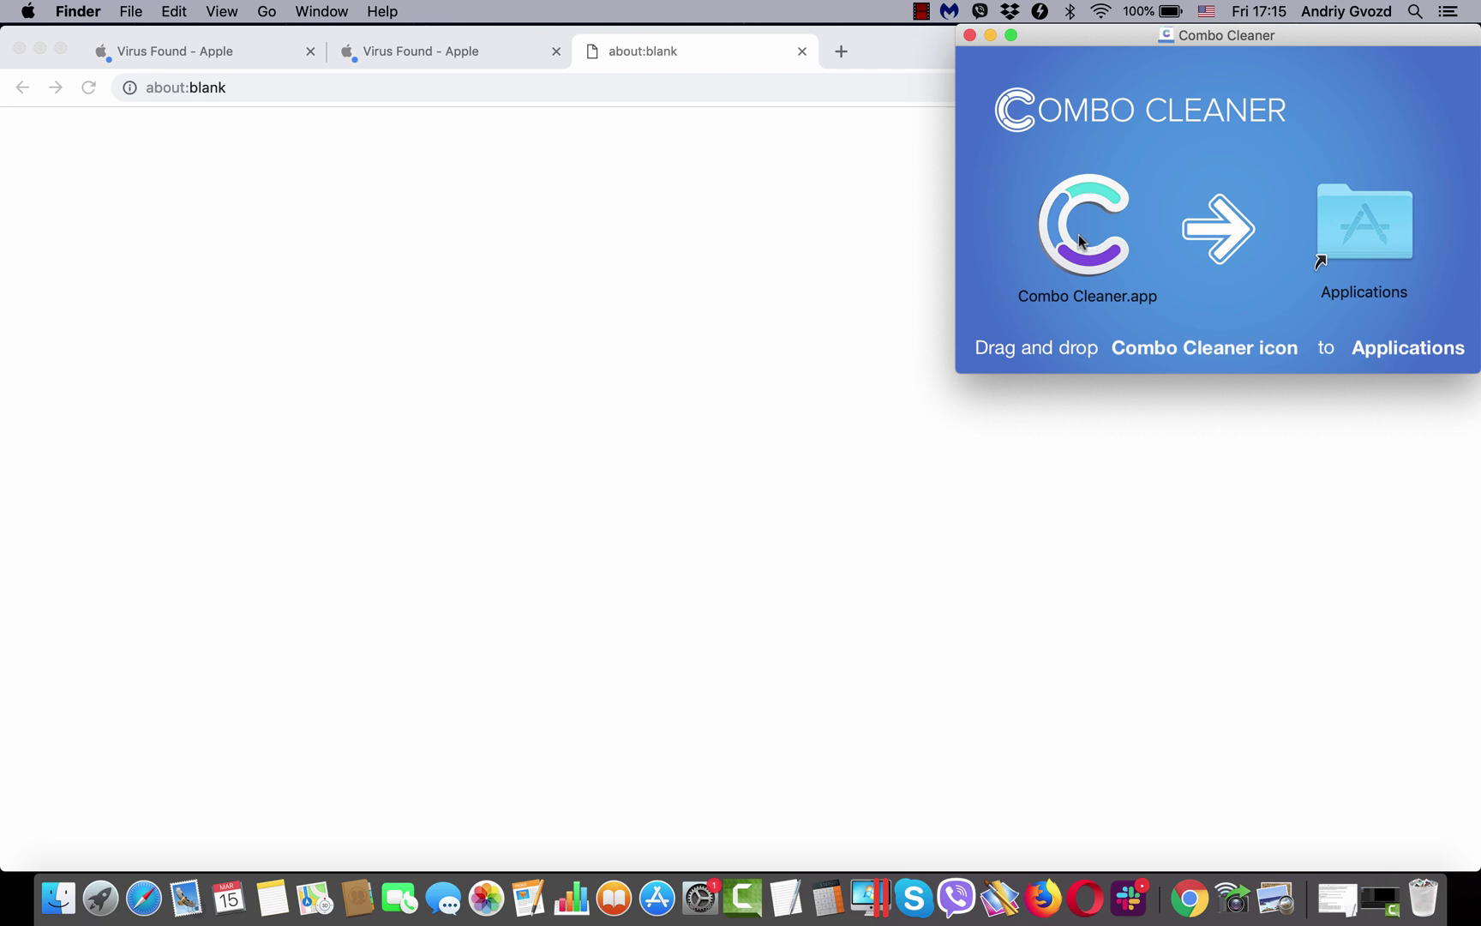
pyautogui.moveTo(1078, 240); pyautogui.dragTo(1083, 230)
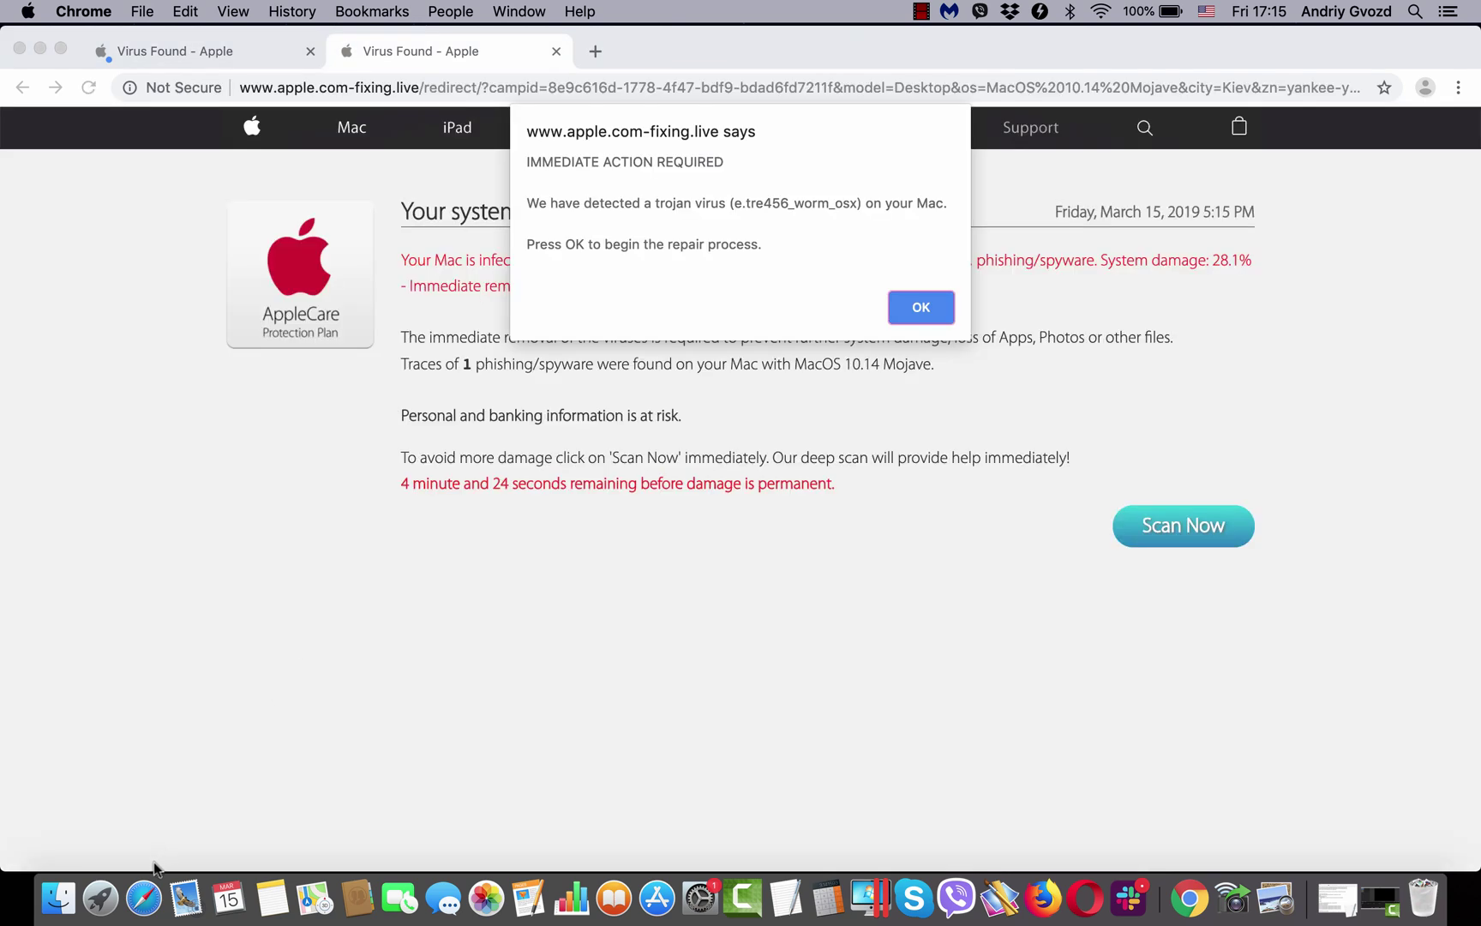
# Open Launchpad from the Dock and launch the Combo Cleaner app.
pyautogui.click(113, 894)
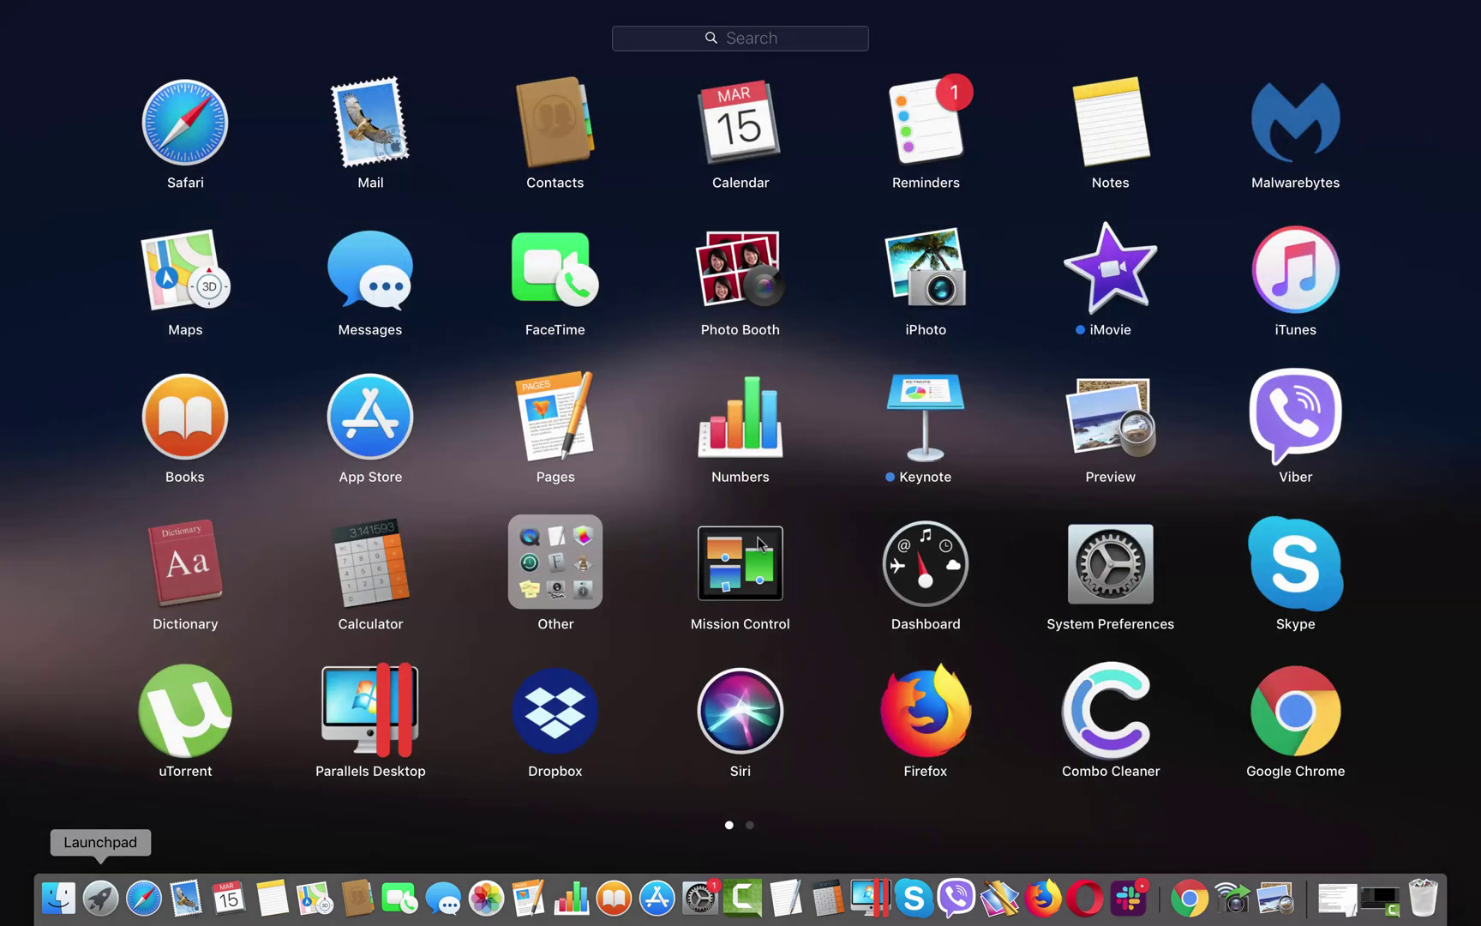
pyautogui.click(1105, 712)
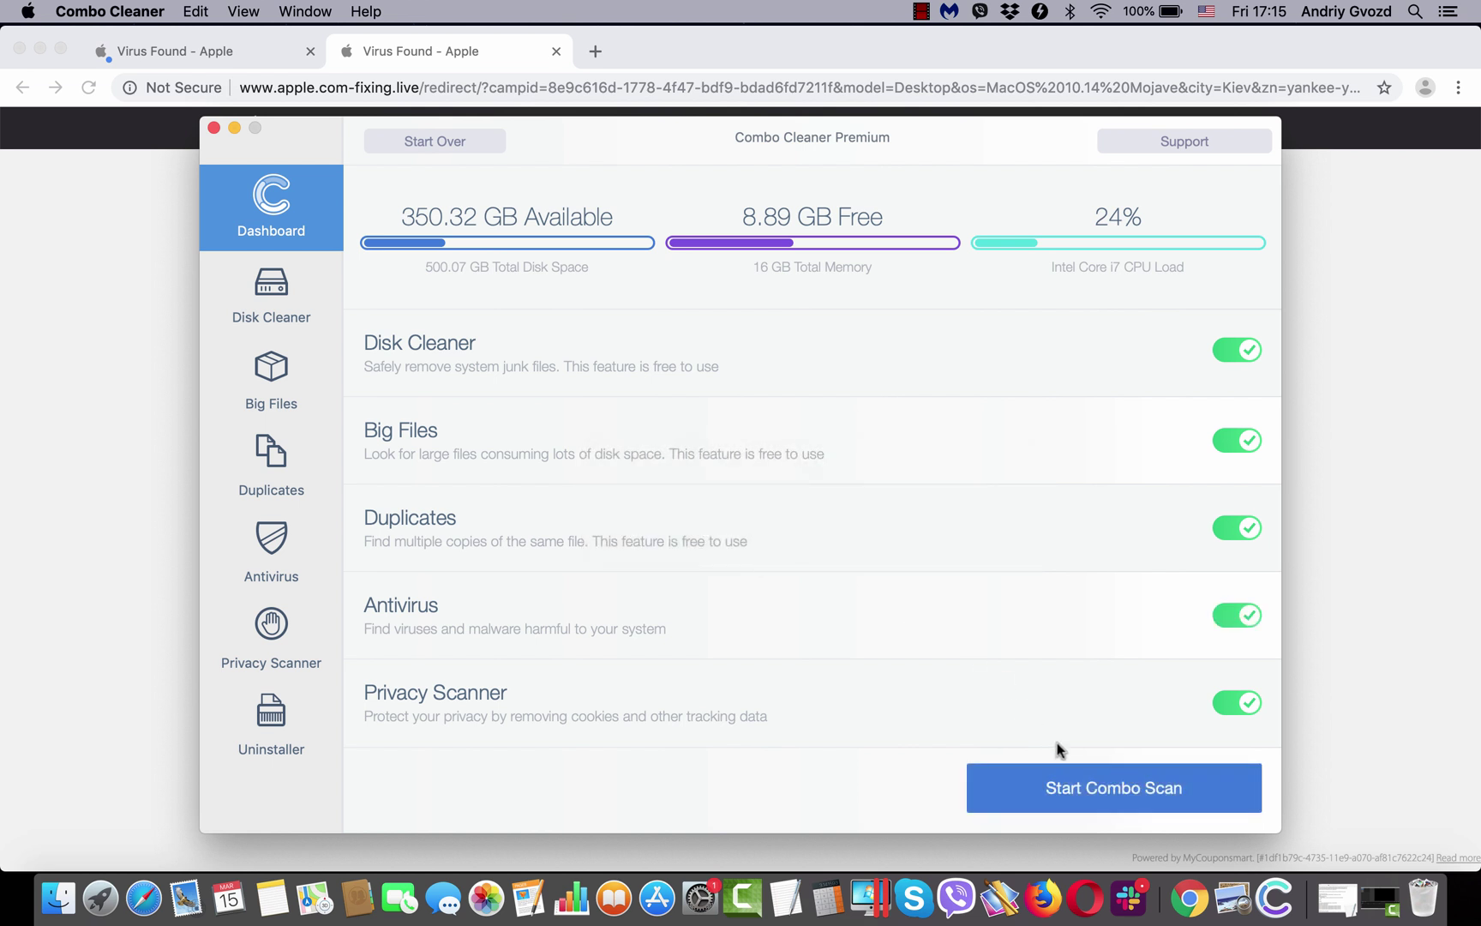
# Start Combo Scan from the Combo Cleaner dashboard.
pyautogui.click(1089, 790)
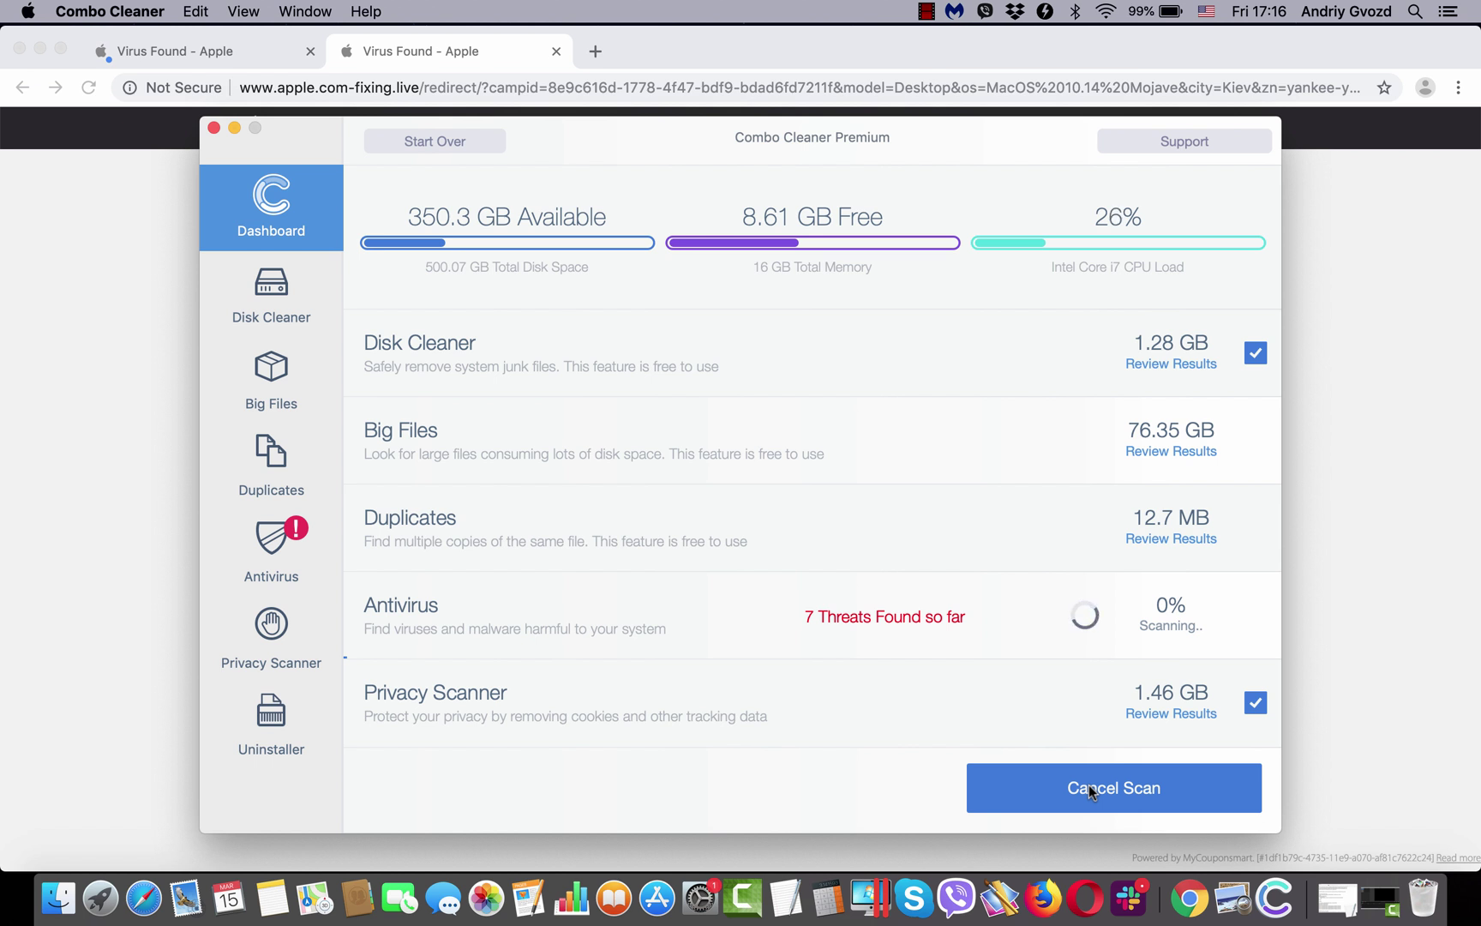
pyautogui.click(382, 46)
pyautogui.click(359, 86)
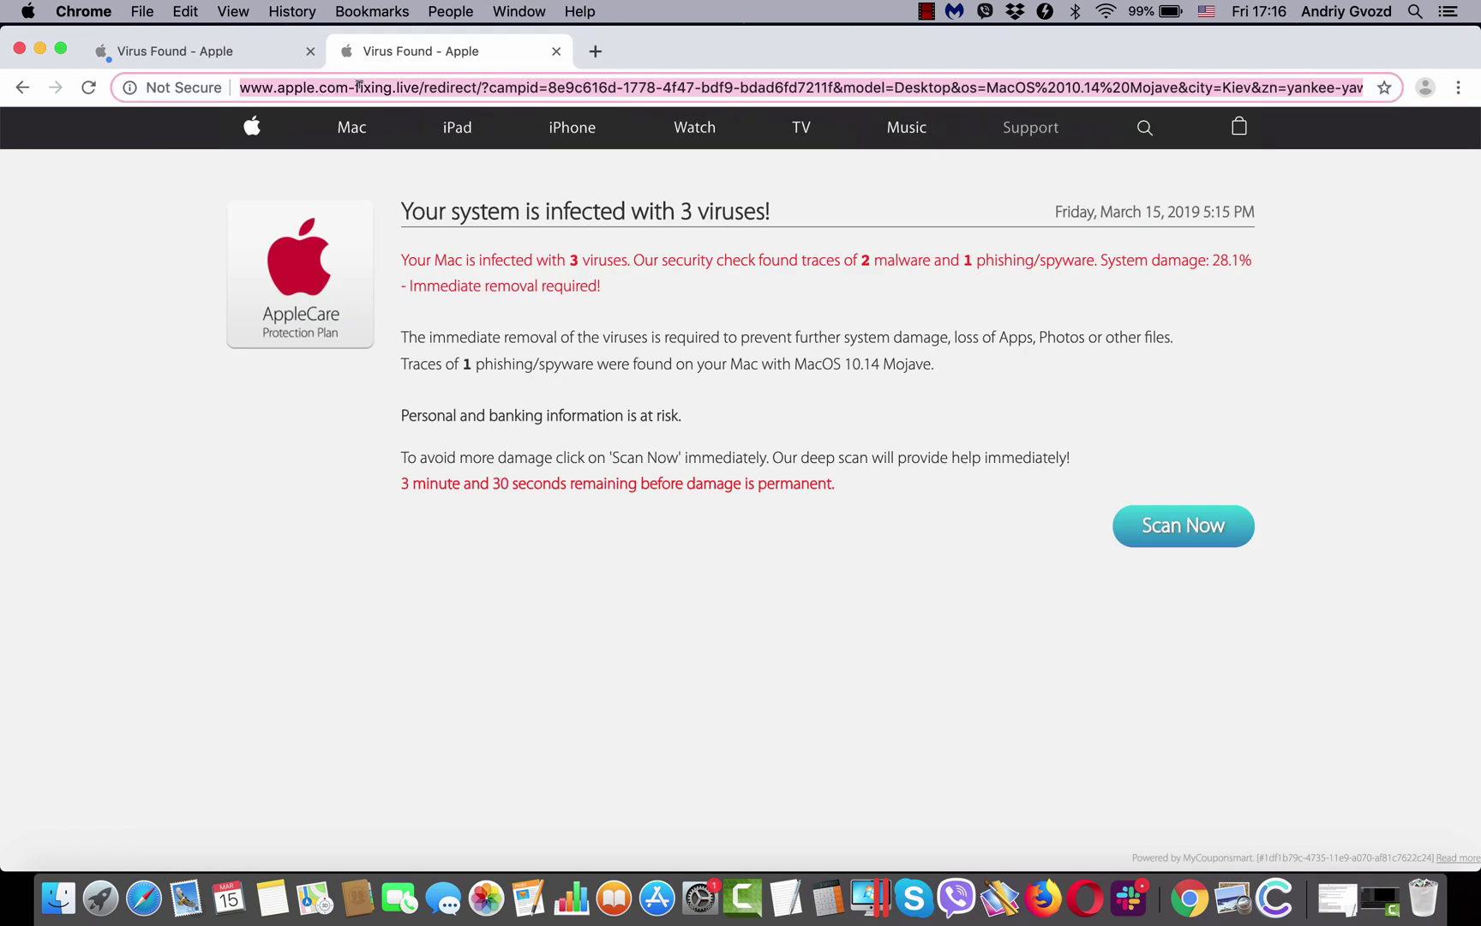
pyautogui.click(402, 86)
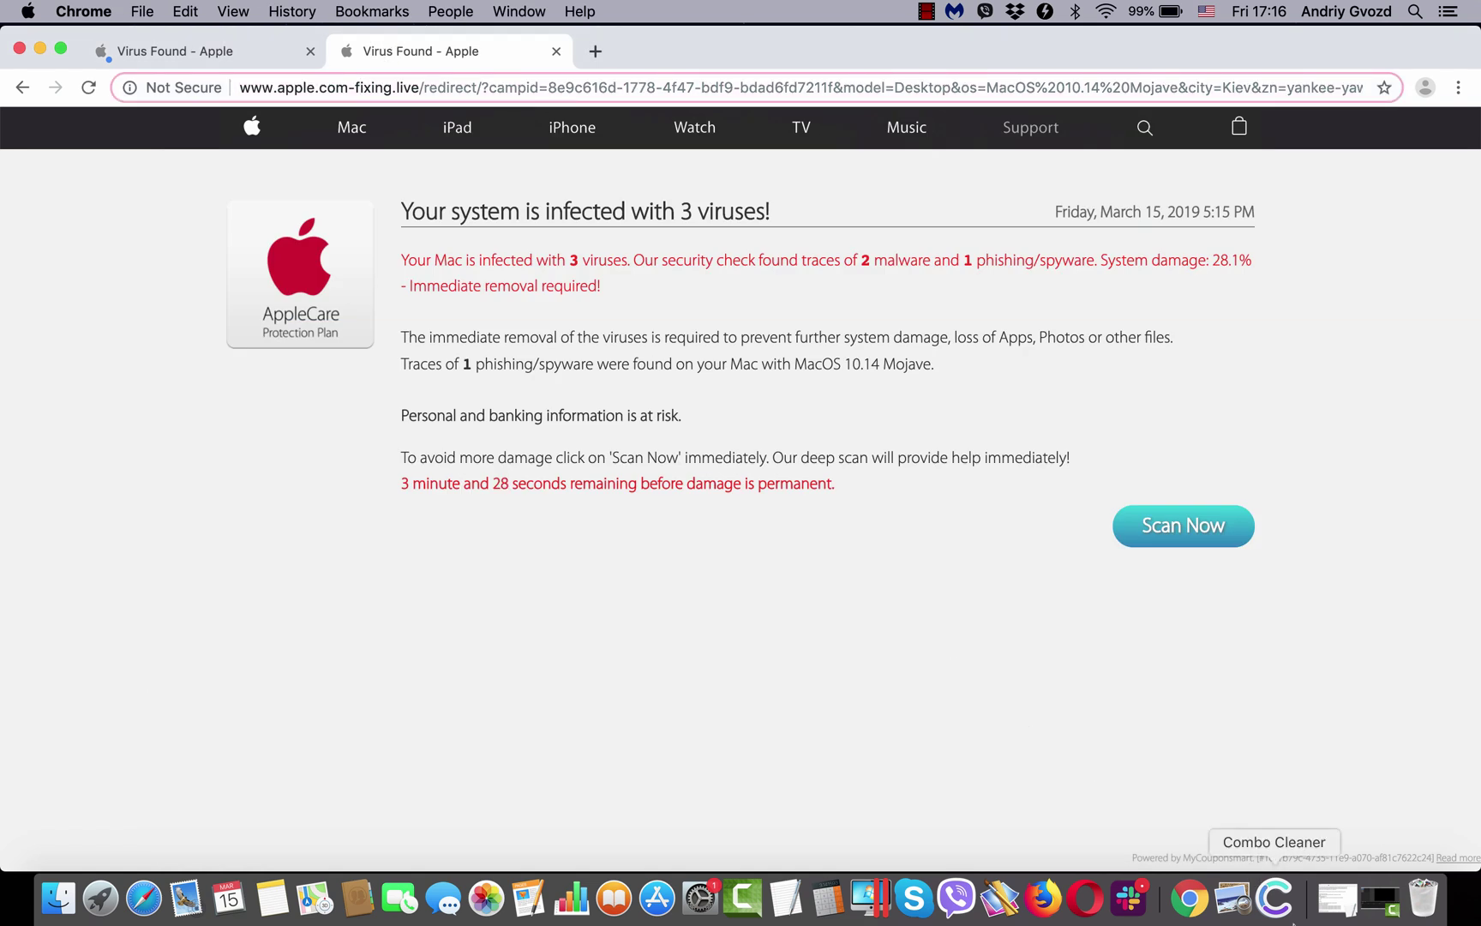
pyautogui.click(1276, 901)
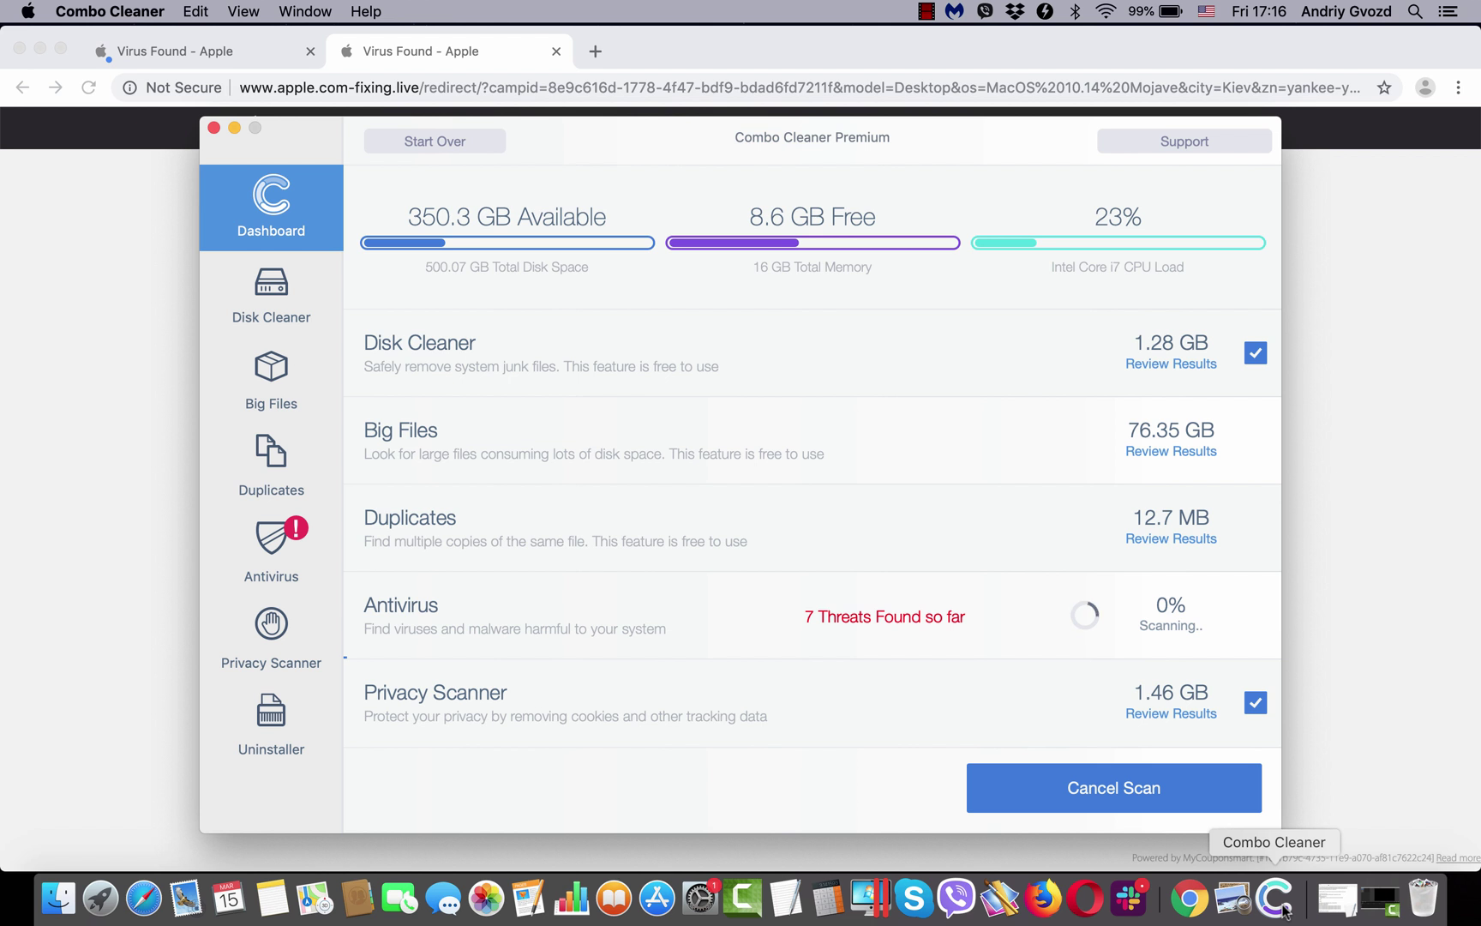